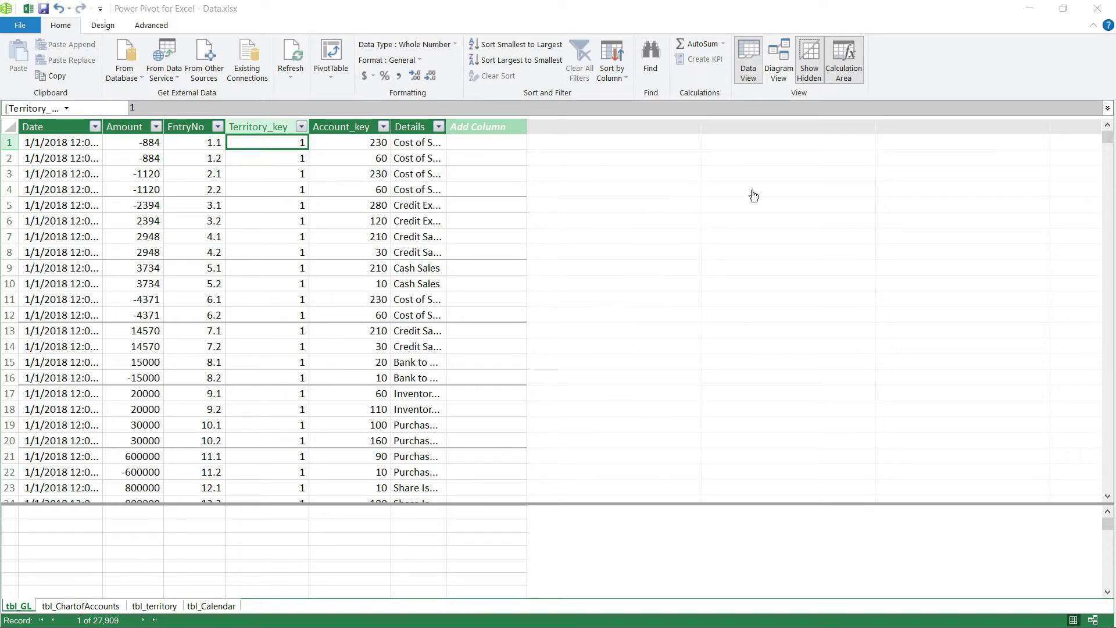
Switch the data model from the tbl_GL grid to Diagram View showing all four tables.
left_click(781, 56)
left_click(782, 63)
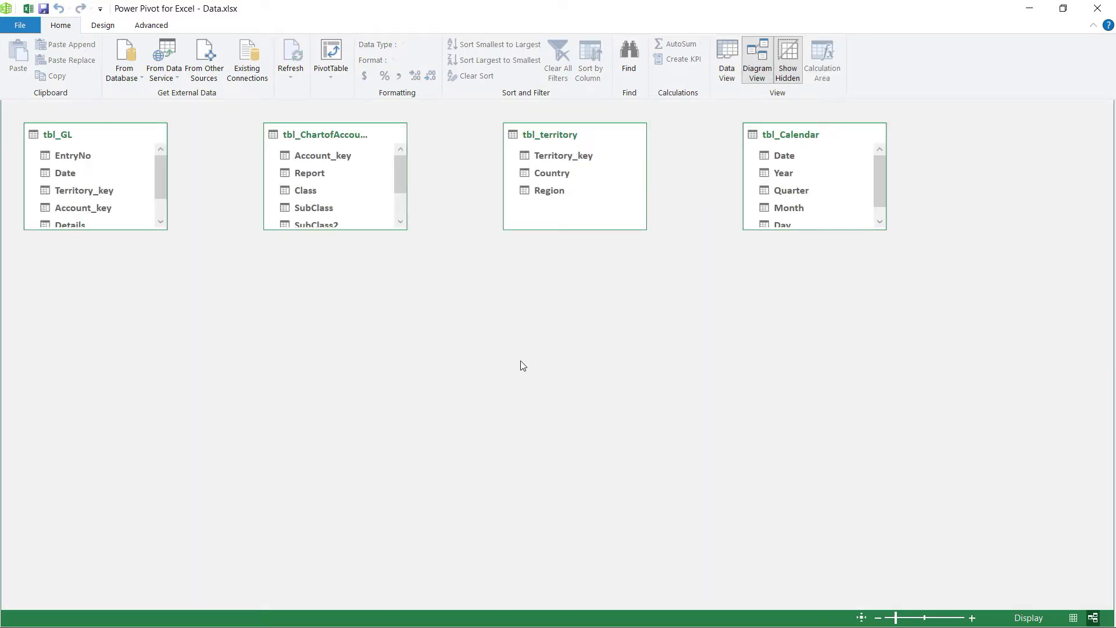
left_click_drag(129, 232, 127, 282)
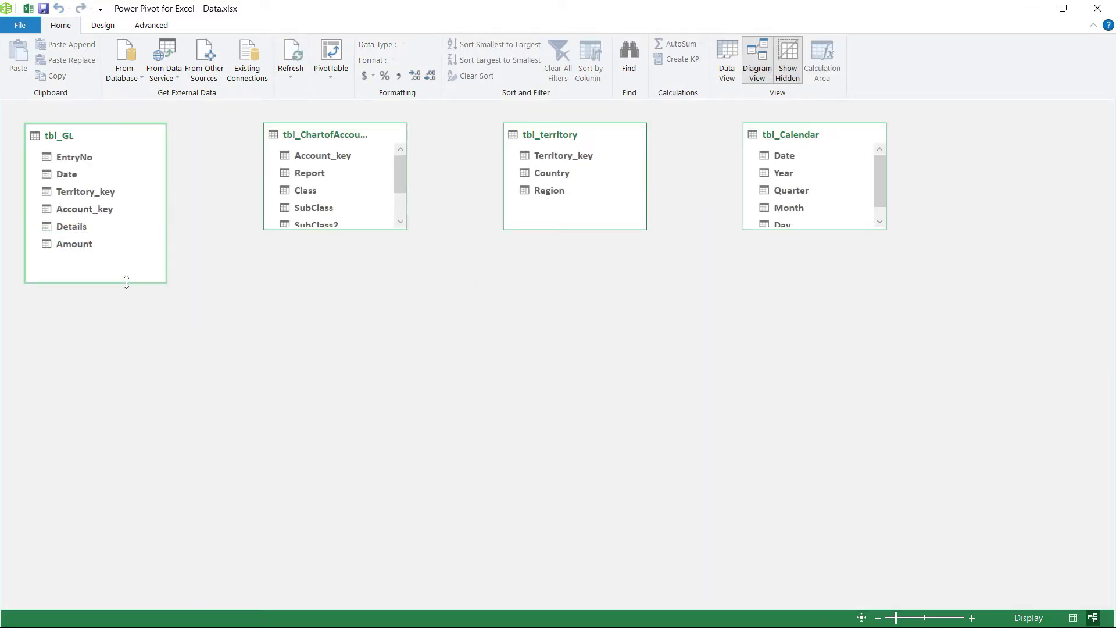
Enlarge the chart of accounts and territory boxes and move tbl_GL to the lower middle.
left_click_drag(355, 232, 360, 271)
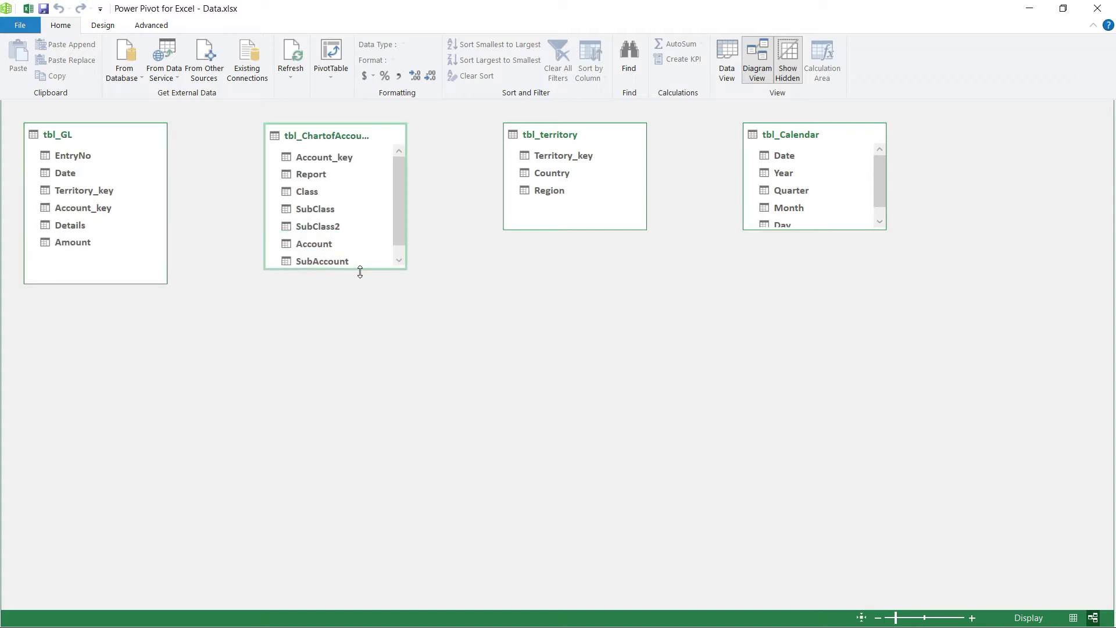
left_click_drag(581, 231, 585, 249)
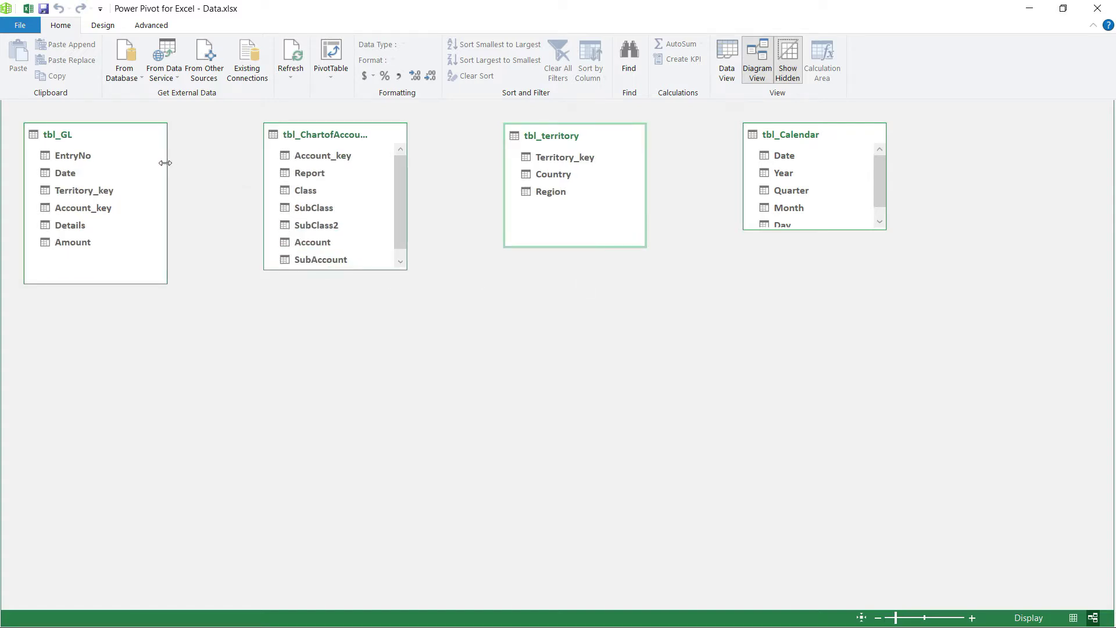
mouse_move(95, 135)
mouse_move(114, 135)
left_mouse_down()
mouse_move(632, 417)
mouse_move(610, 413)
left_mouse_up()
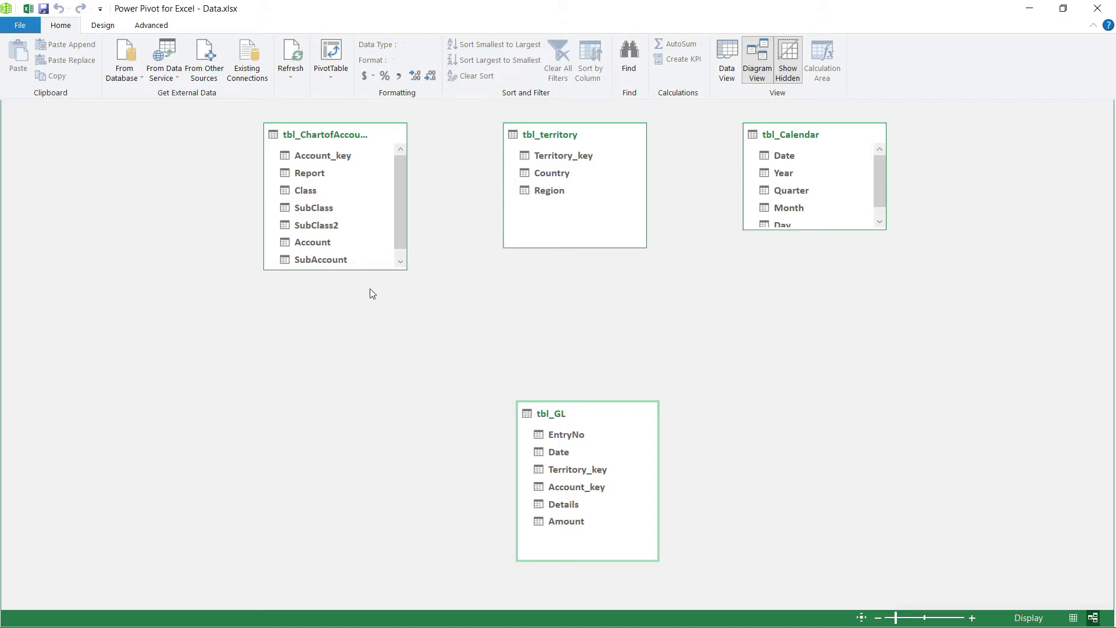
left_click_drag(361, 273, 370, 289)
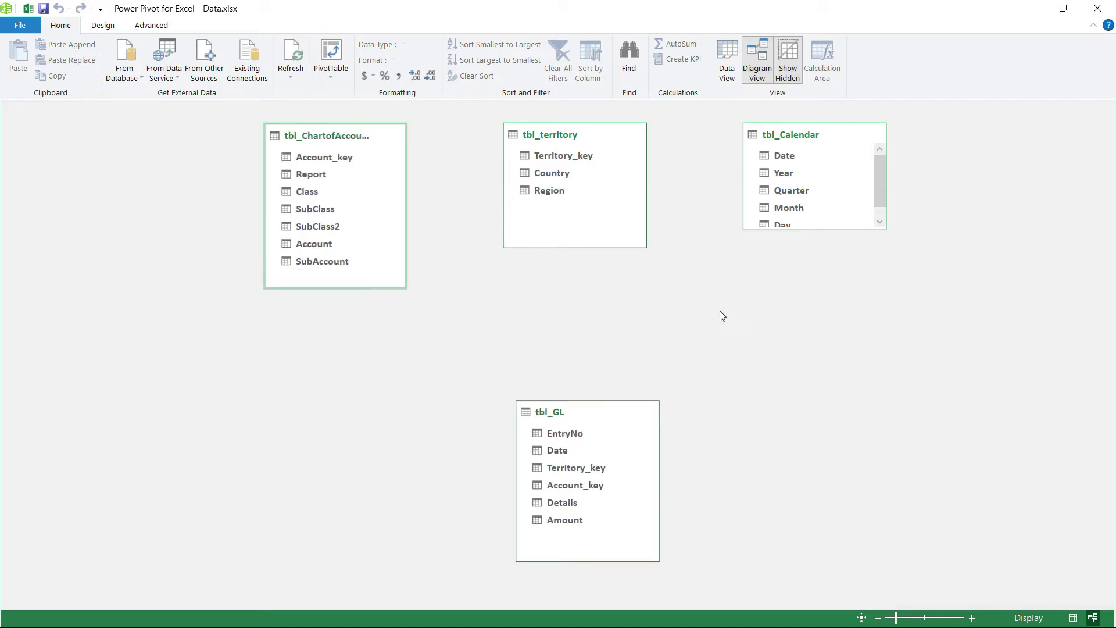
left_click_drag(814, 235, 822, 254)
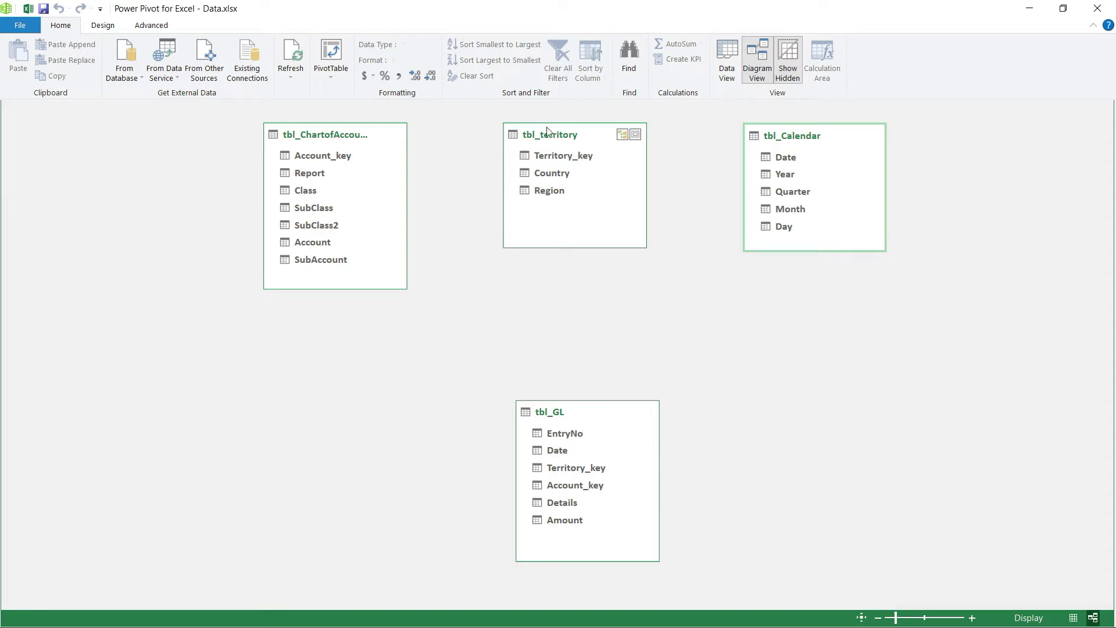
Link tbl_territory's Territory_key to tbl_GL's Territory_key and deselect the relationship.
mouse_move(575, 185)
left_click(555, 157)
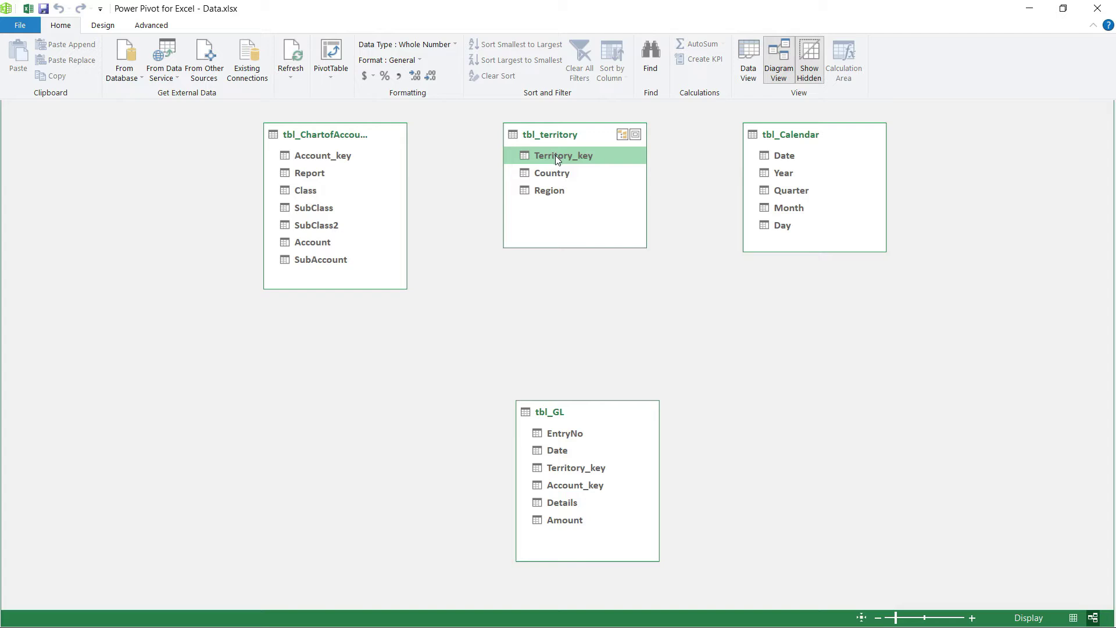
left_click_drag(556, 155, 587, 472)
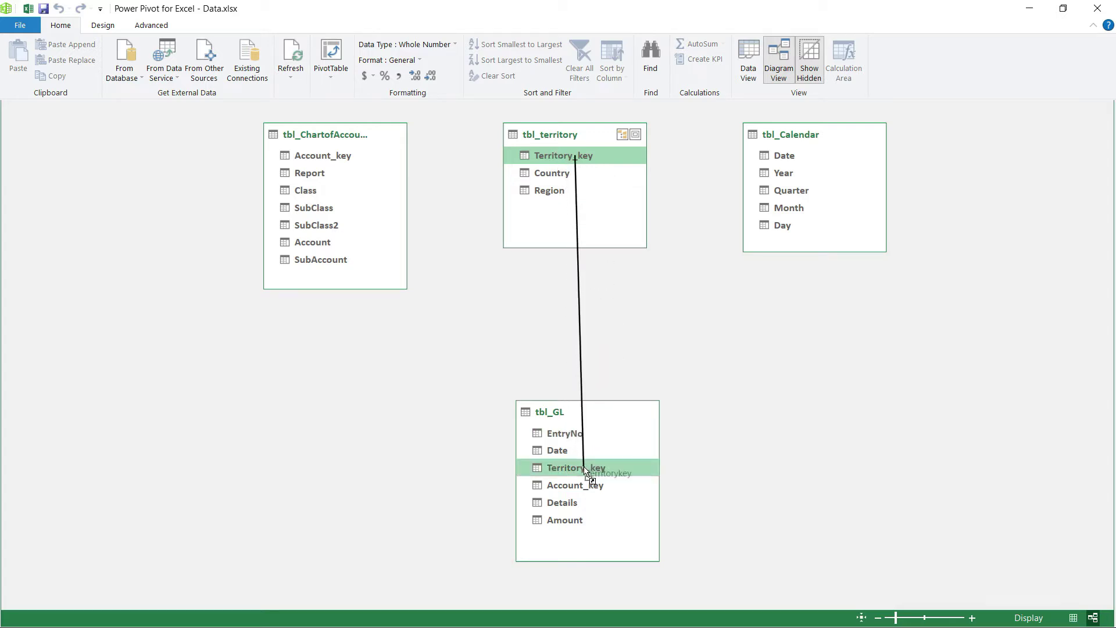
left_click_drag(585, 468, 586, 472)
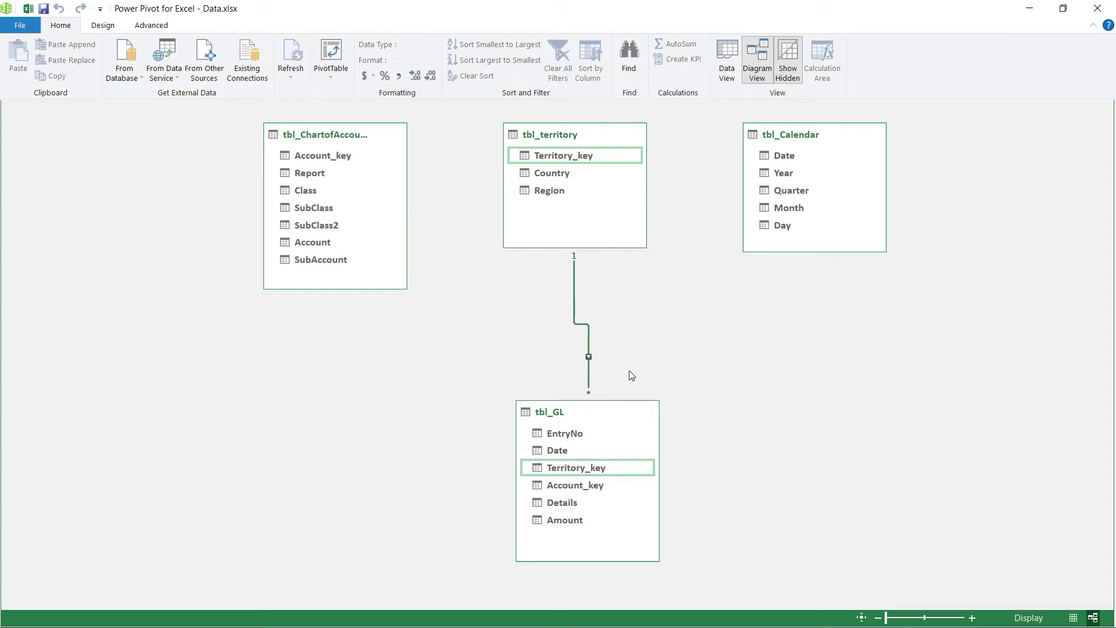
left_click(679, 402)
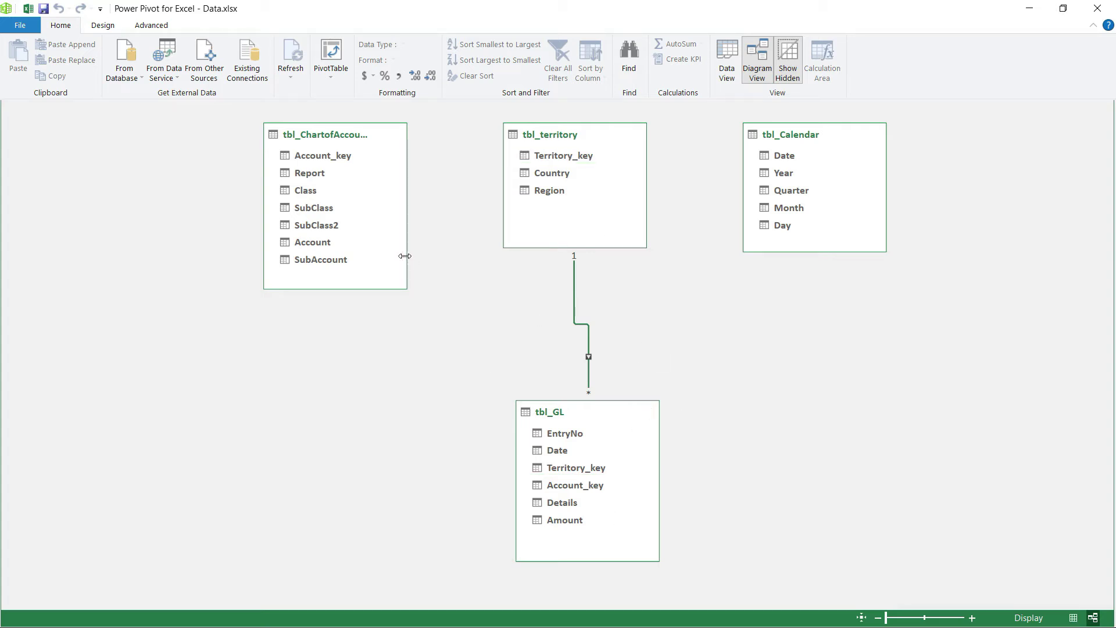
Link Account_key from the chart of accounts to tbl_GL, then begin linking the calendar Date.
mouse_move(587, 488)
mouse_move(346, 157)
left_mouse_down()
mouse_move(472, 395)
mouse_move(555, 485)
left_mouse_up()
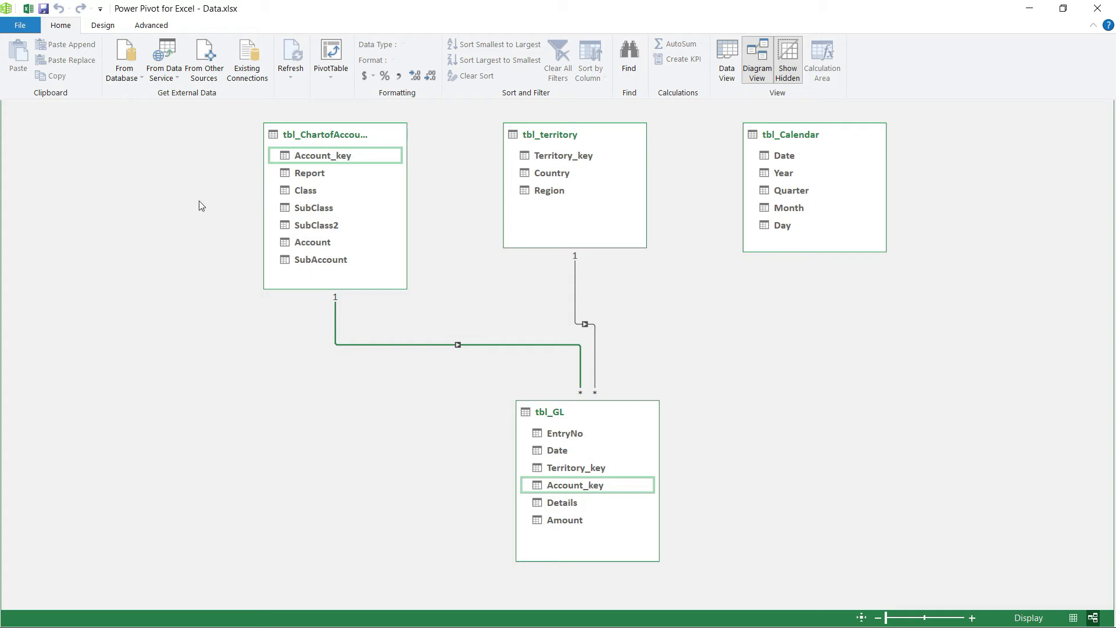
mouse_move(784, 162)
left_click_drag(779, 161, 566, 455)
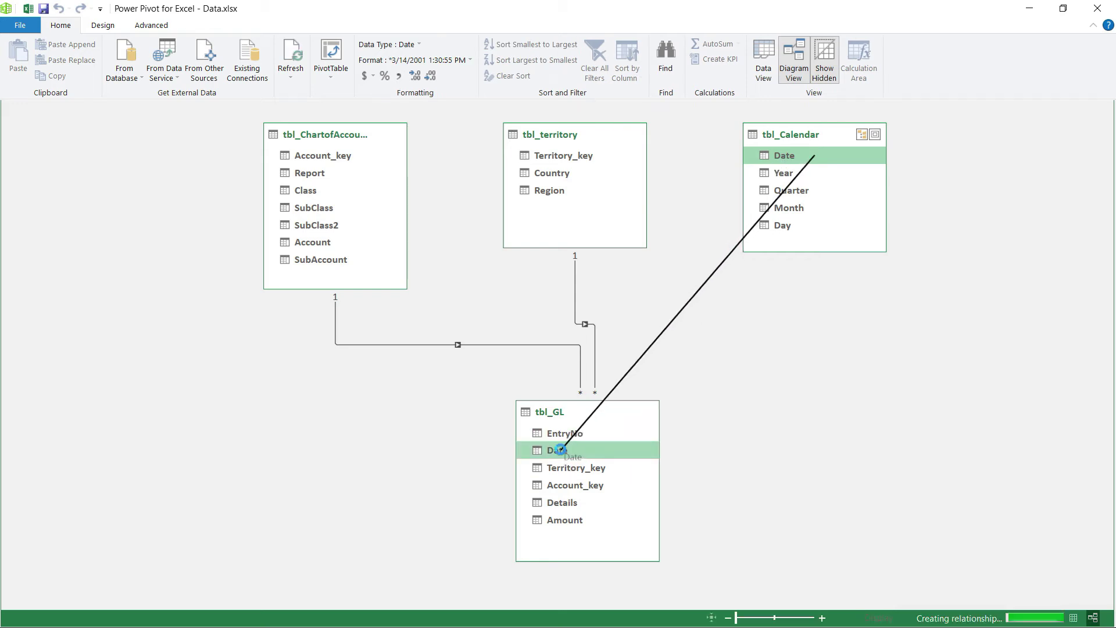
Link tbl_Calendar's Date to tbl_GL's Date and deselect the relationship.
left_click_drag(565, 455, 586, 453)
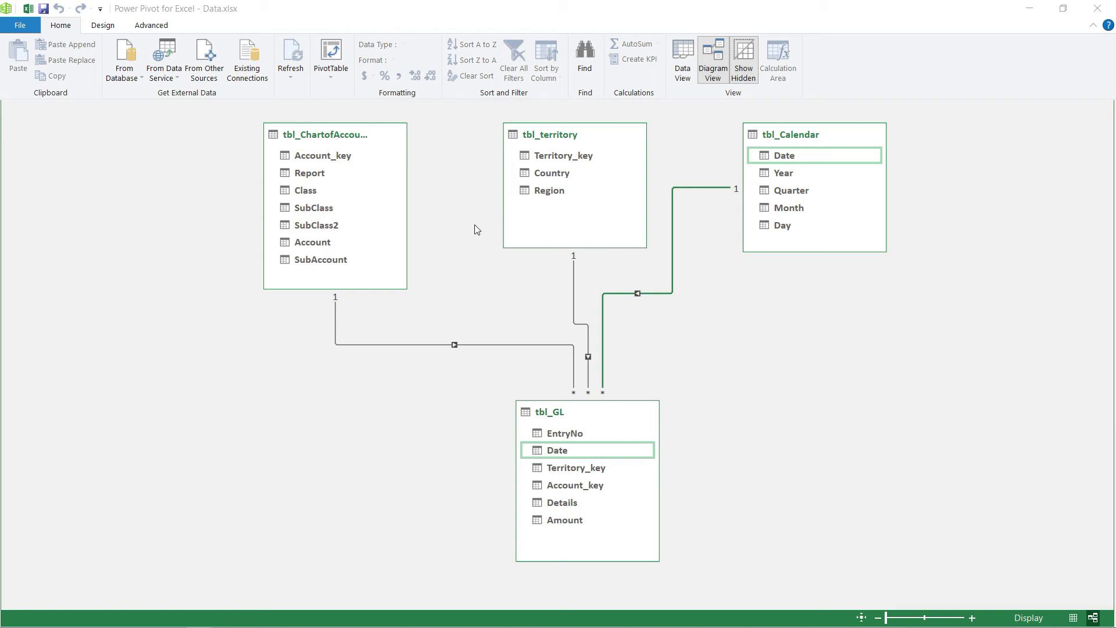
left_click(406, 353)
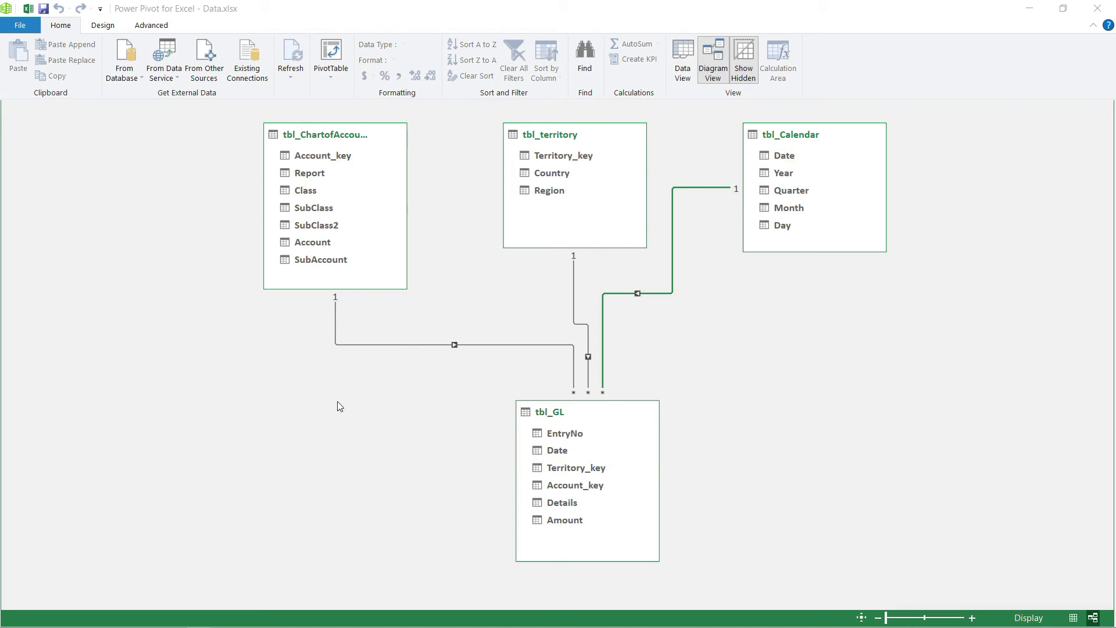
Back in Data View, widen tbl_GL's Date column and format it as *3/14/2001 without times.
left_click(681, 58)
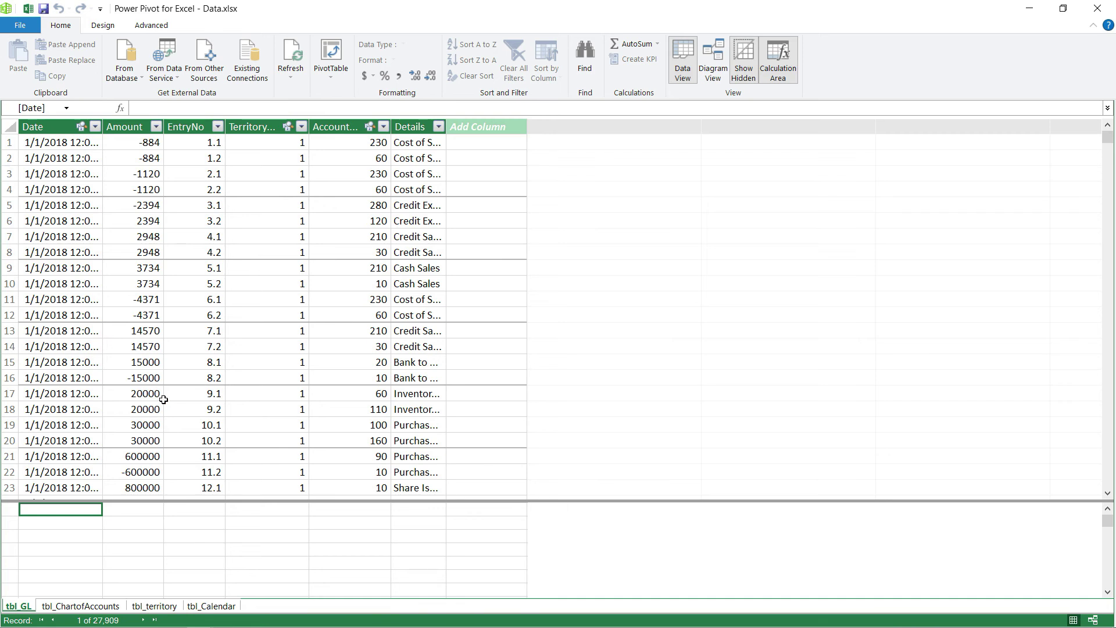
left_click(60, 128)
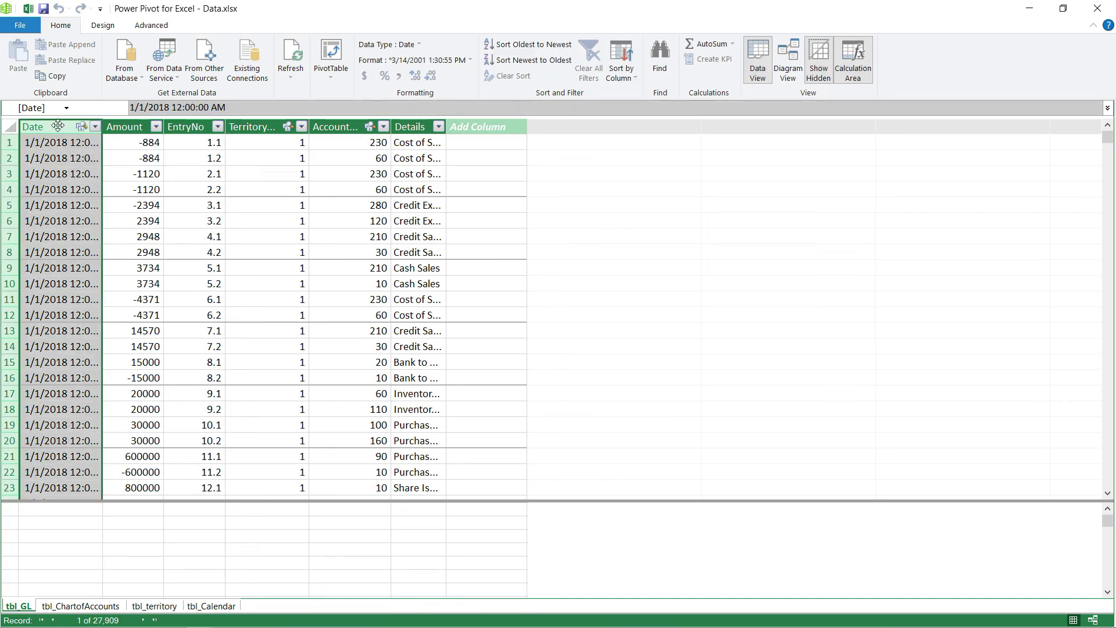
double_click(102, 128)
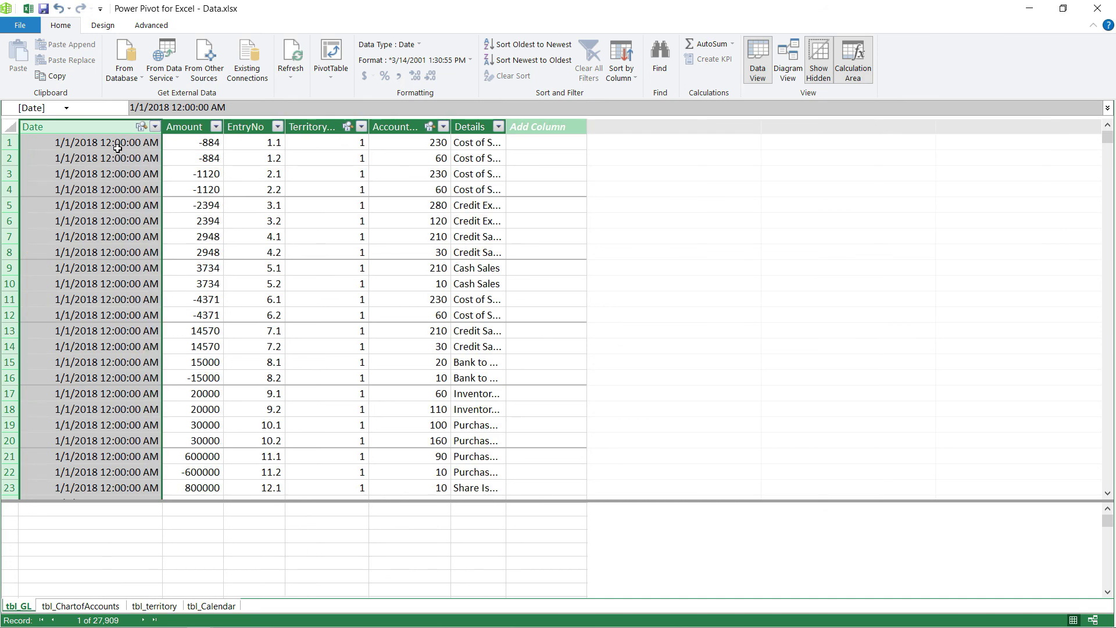
left_click(117, 147)
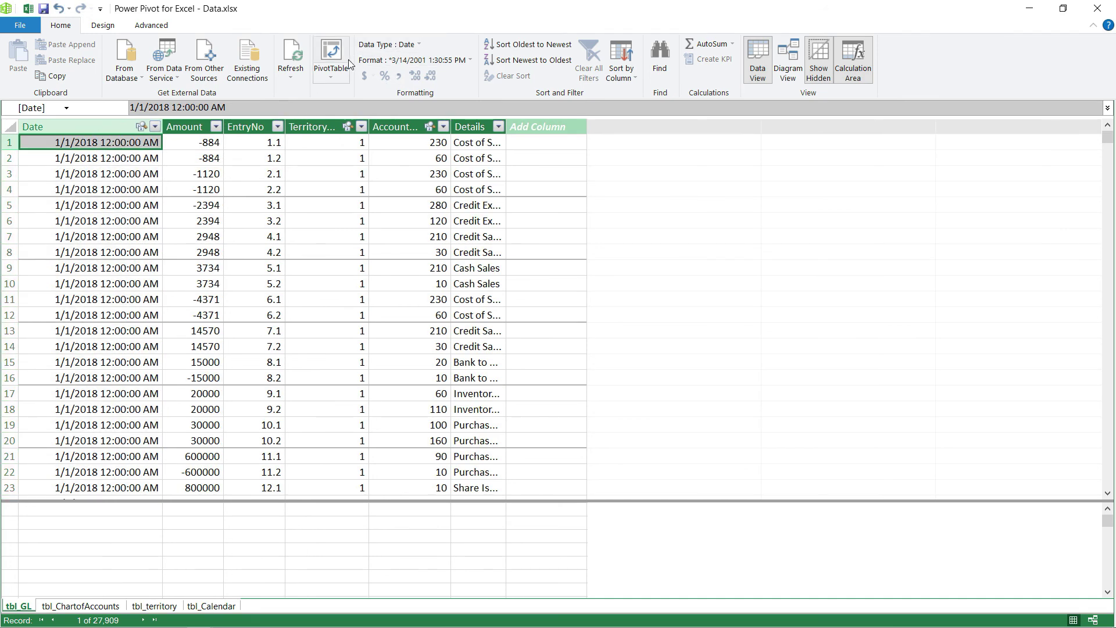
left_click(464, 61)
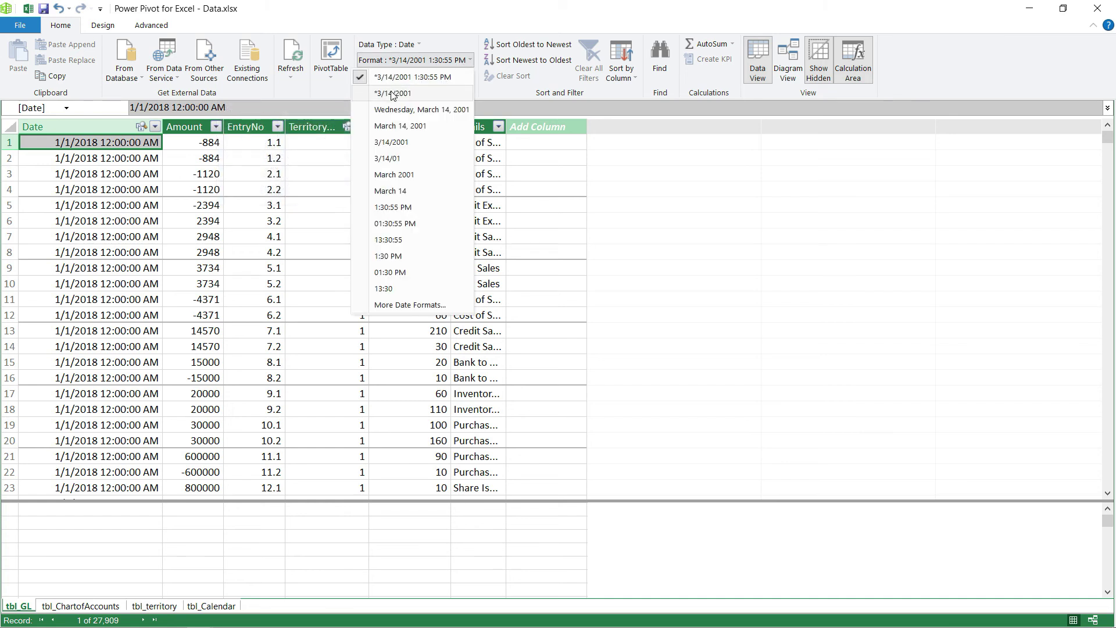
left_click(412, 92)
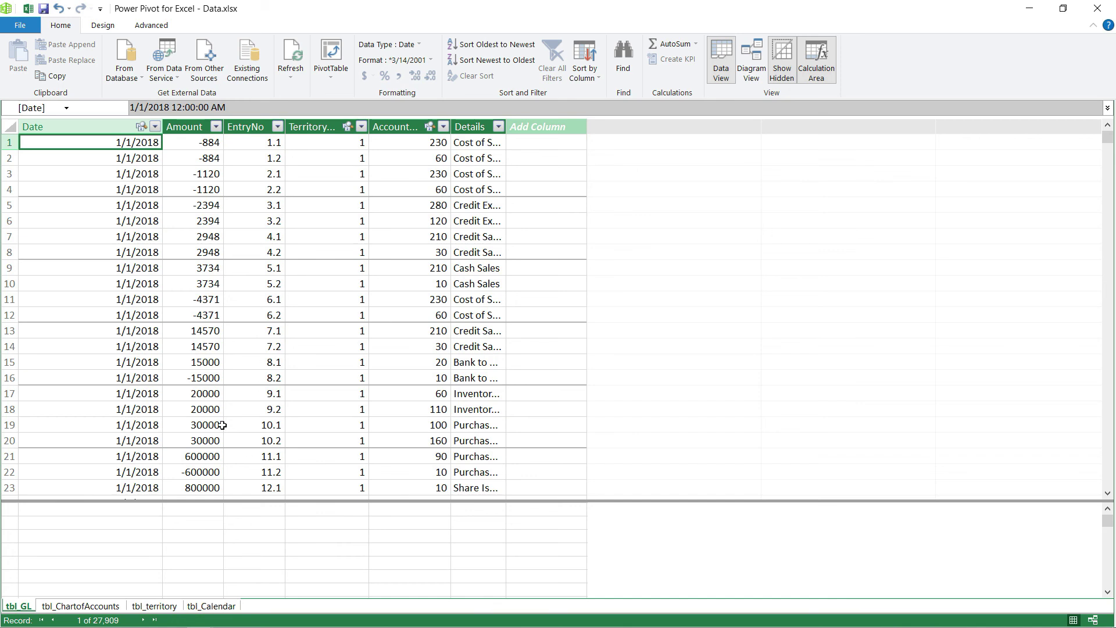
Check the Amount and EntryNo column data types, then switch to the tbl_Calendar table.
left_click(202, 155)
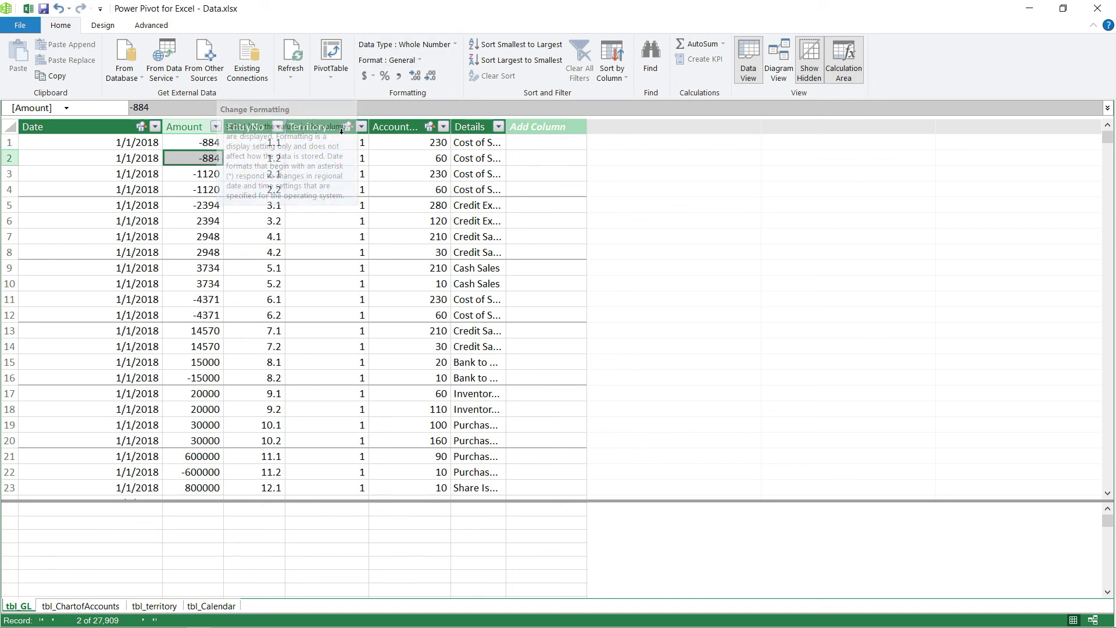
left_click(274, 144)
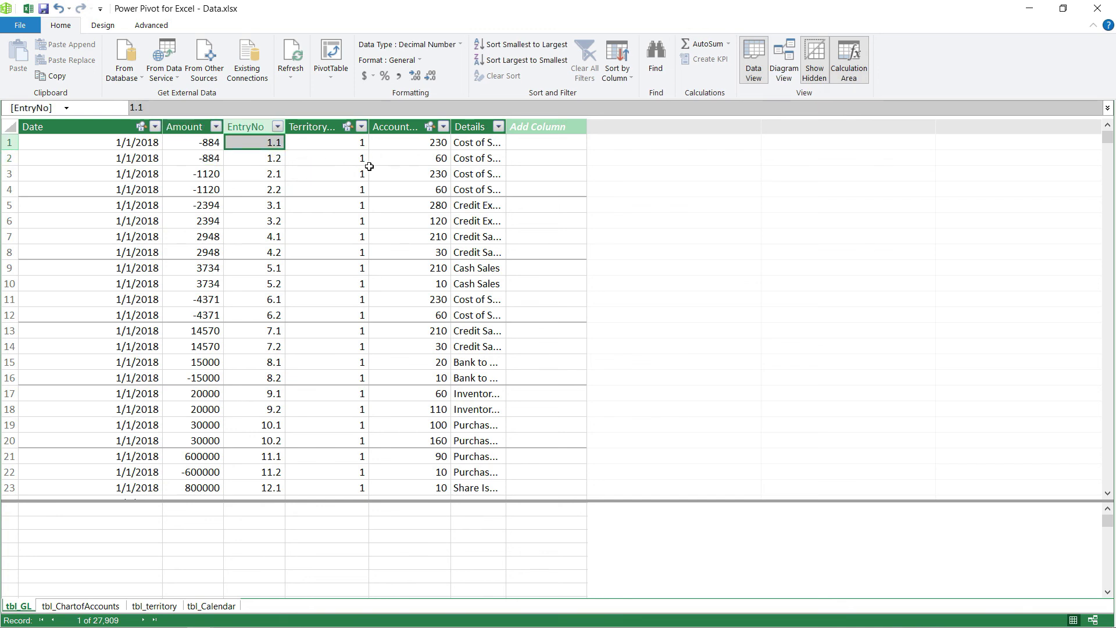
left_click(212, 605)
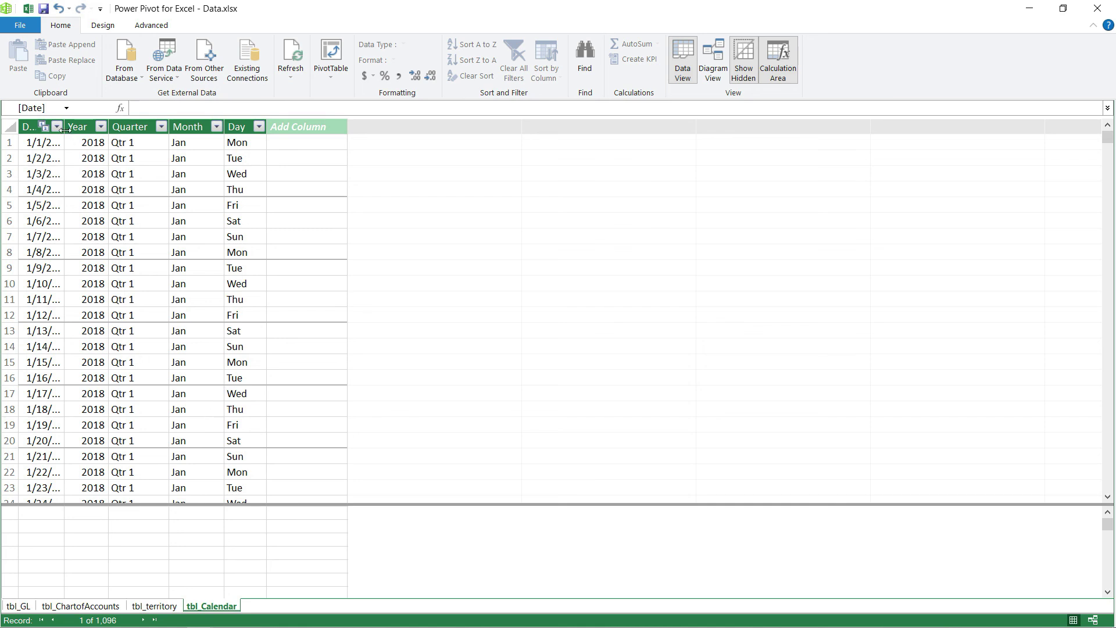
Widen tbl_Calendar's Date column and format it as *3/14/2001 without times.
left_click_drag(64, 128, 160, 128)
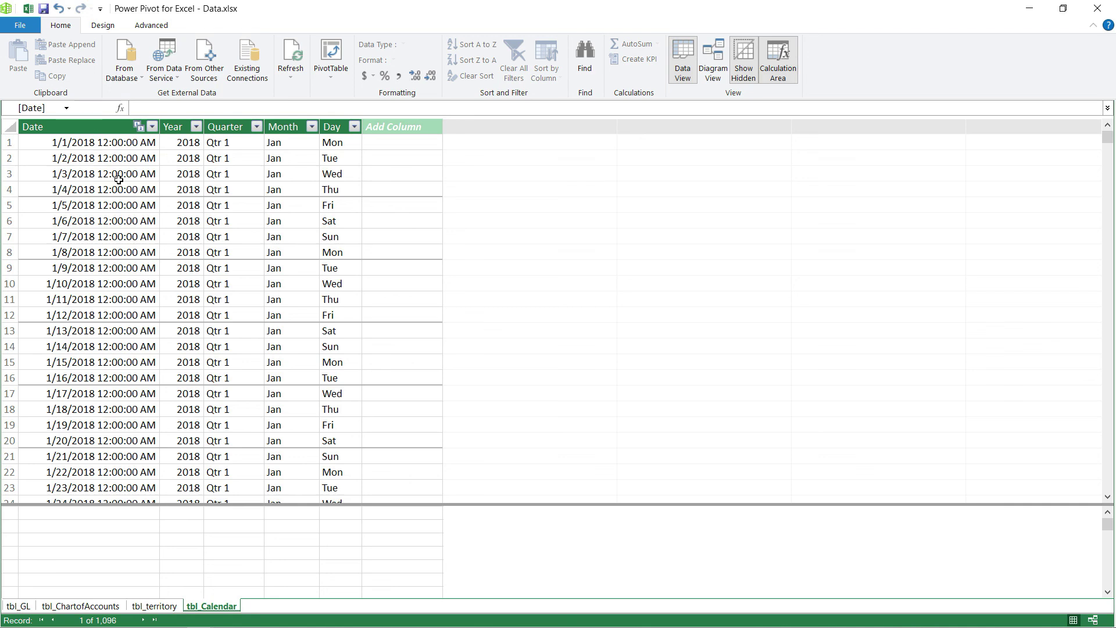
left_click(100, 130)
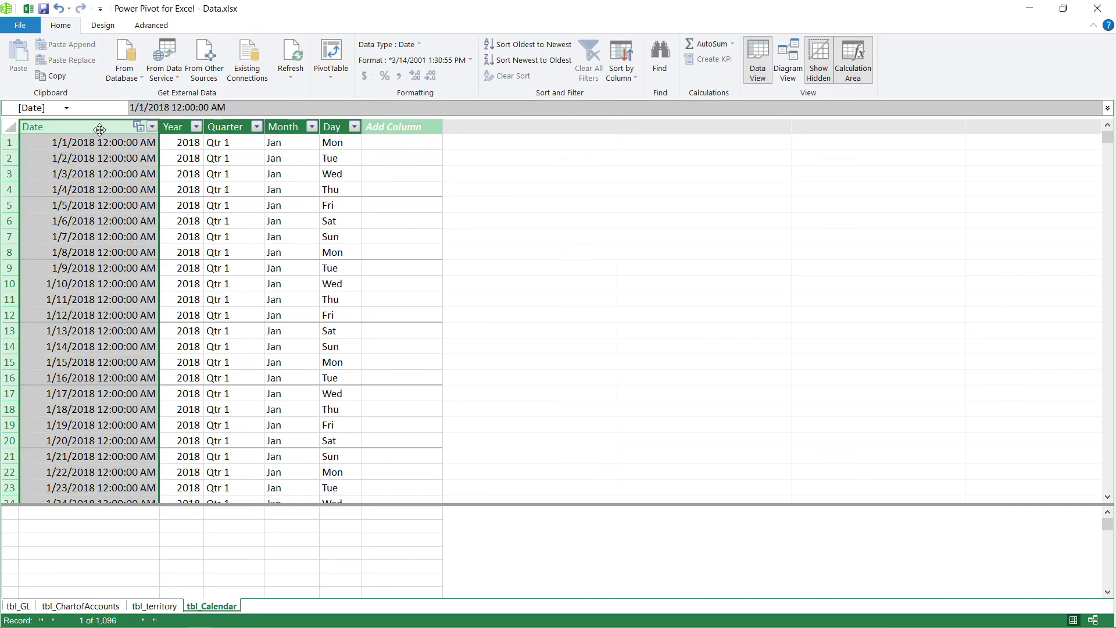
left_click(440, 62)
left_click(397, 94)
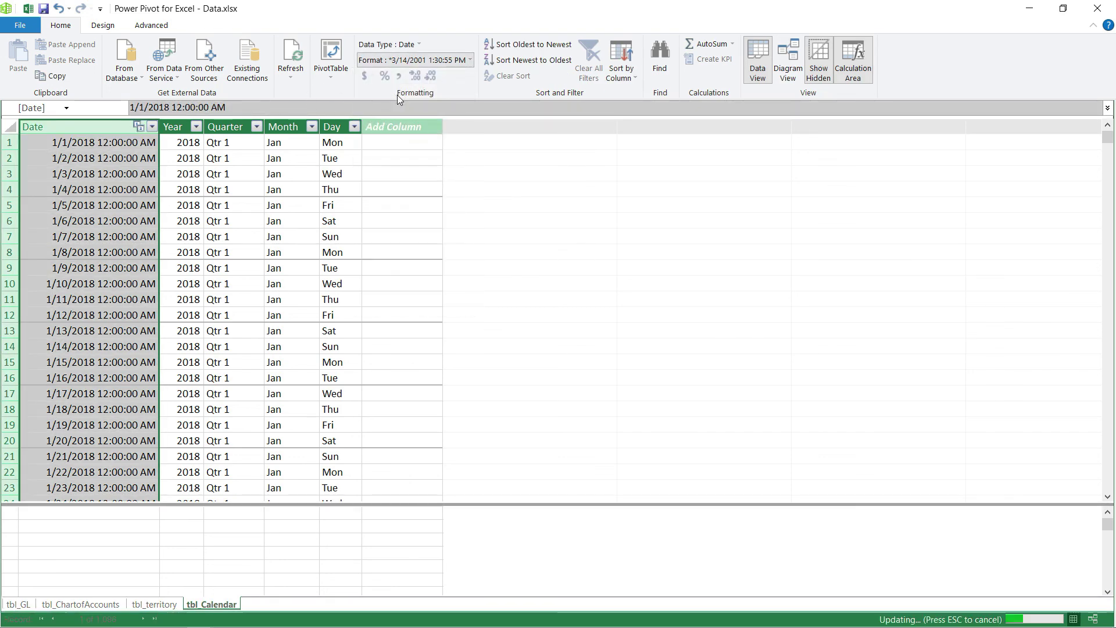